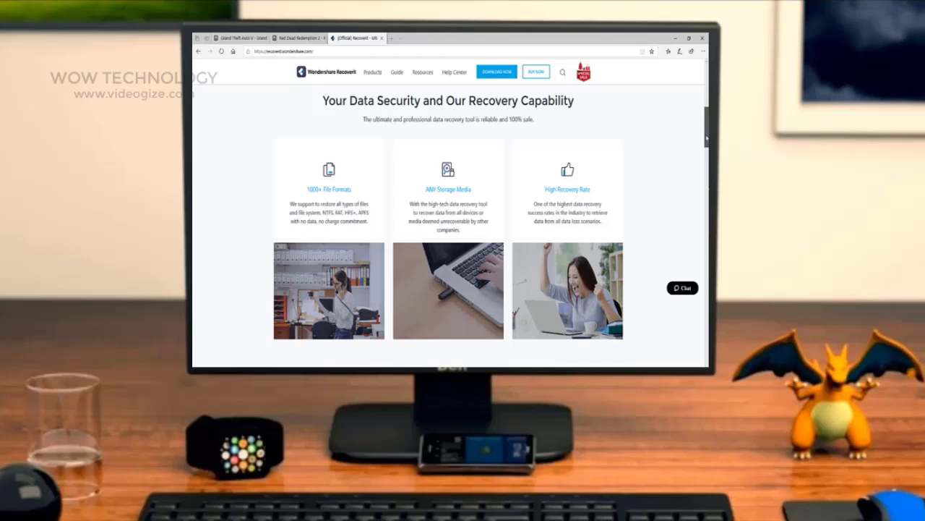
Scroll the Recoverit product page past the data security cards to the 3-step recovery section.
scroll(448, 216, "down", 1)
scroll(449, 217, "down", 1)
scroll(448, 217, "down", 1)
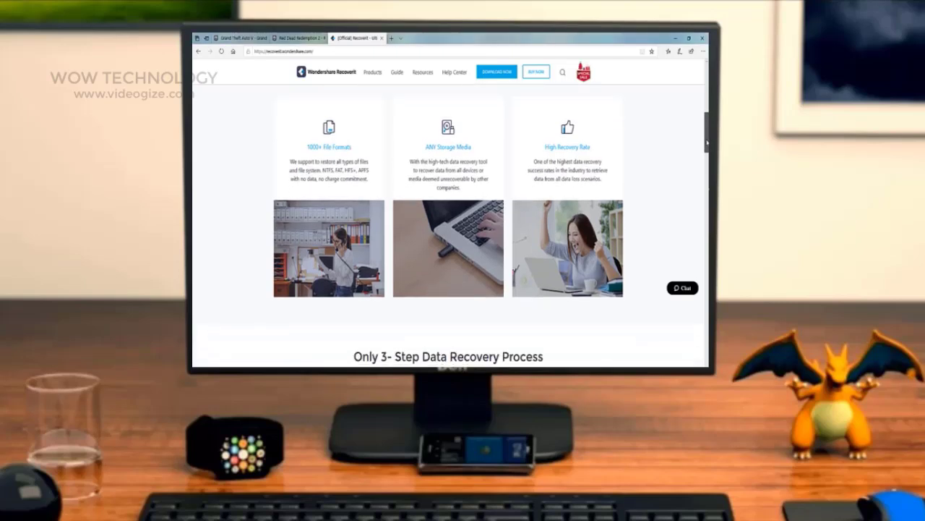
left_click_drag(707, 142, 705, 168)
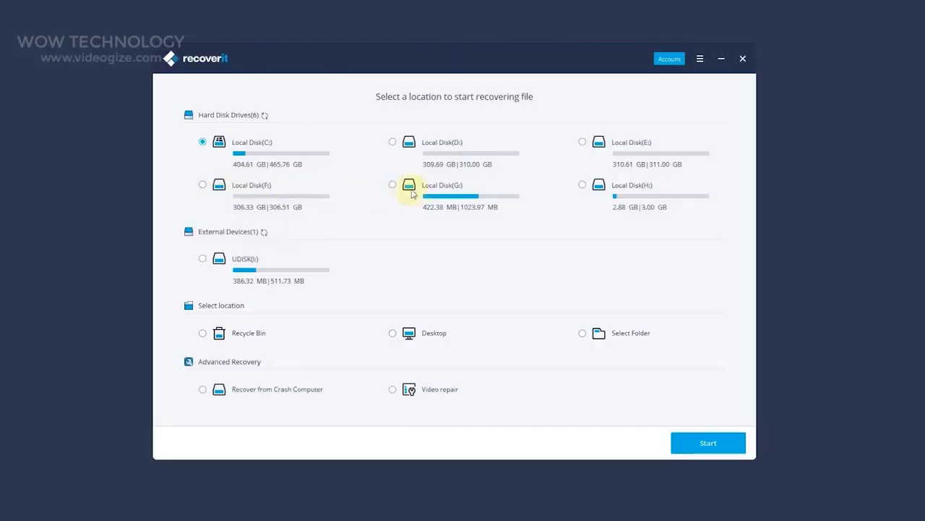
Scan Local Disk (G:) for lost files, pausing once, until 418 files are found.
left_click(411, 189)
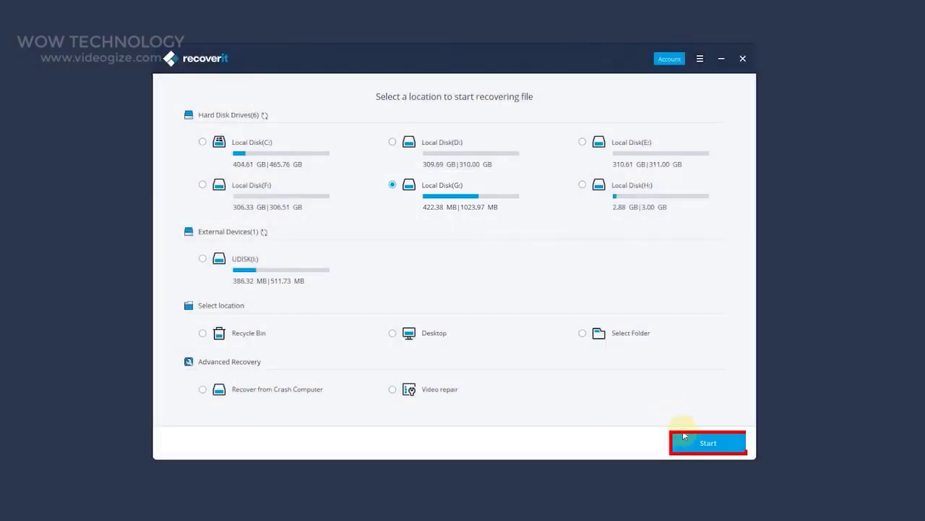
left_click(687, 443)
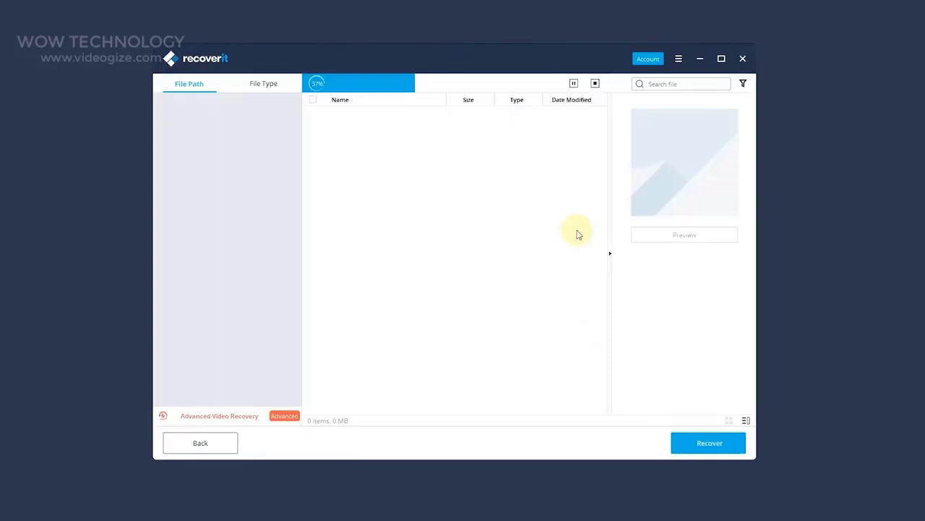
left_click(573, 84)
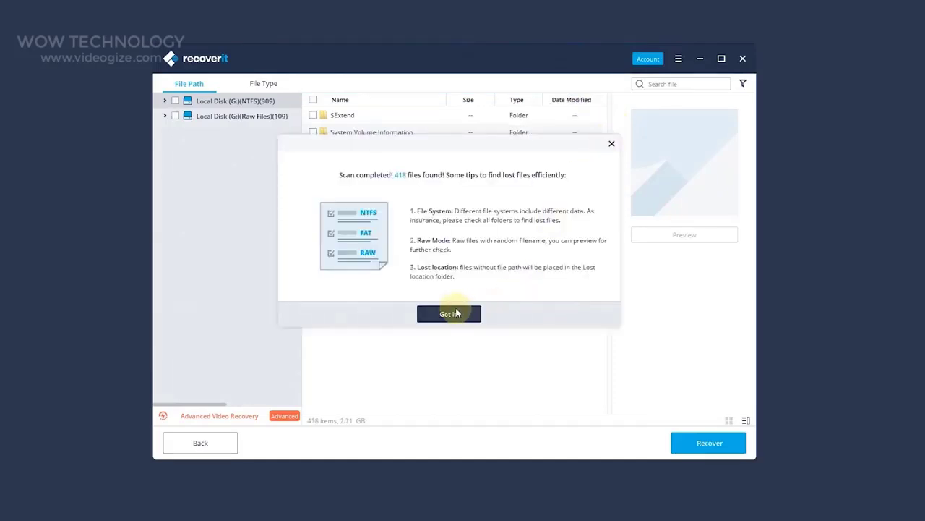
Dismiss the tips and list the recovered Documents files under Local Disk (G:)(NTFS).
left_click(449, 313)
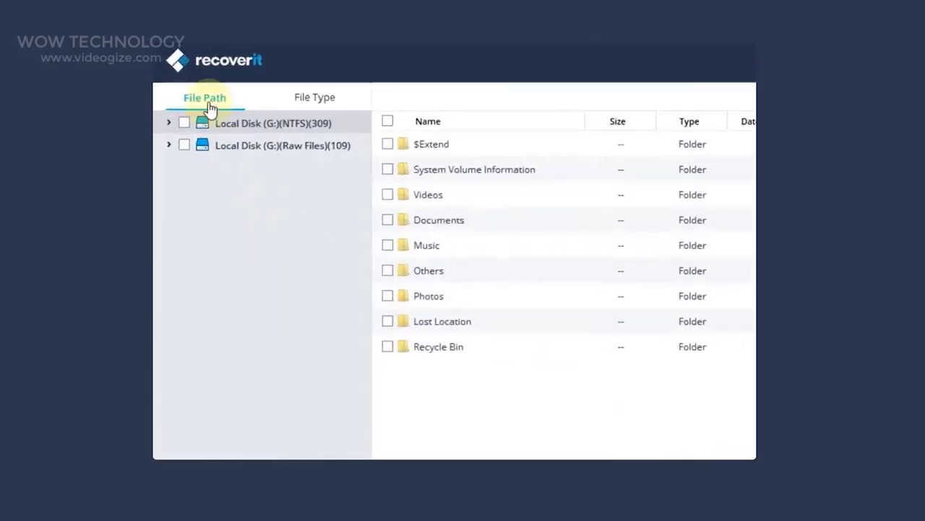
left_click(169, 124)
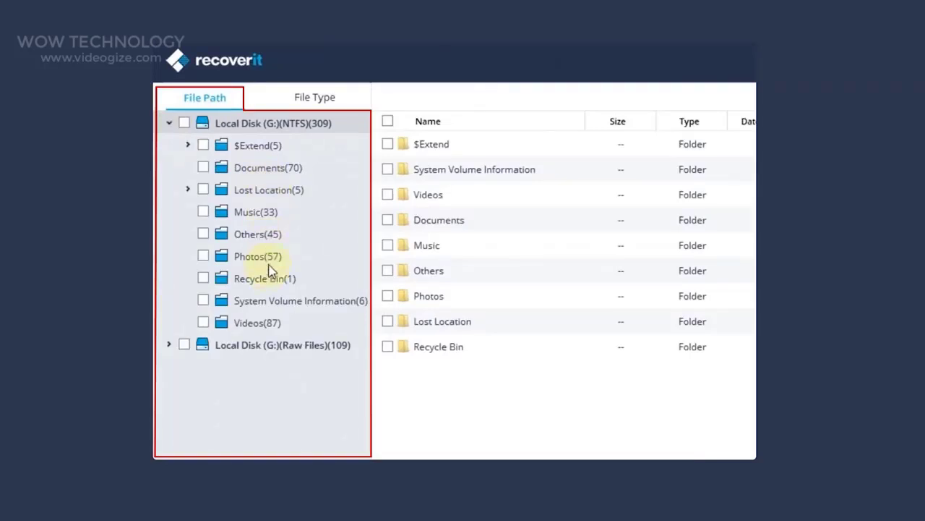
left_click(265, 169)
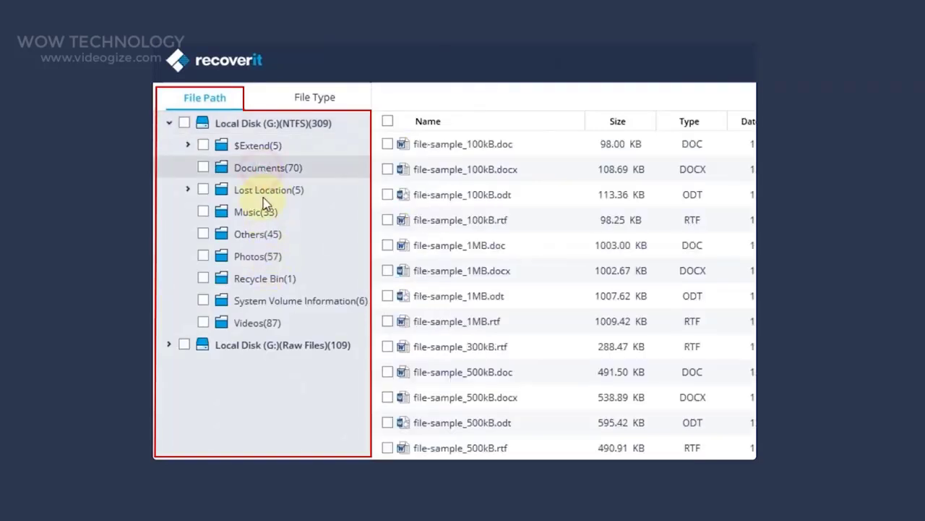
Group results by File Type and review the Show File and File Type filter choices.
left_click(321, 103)
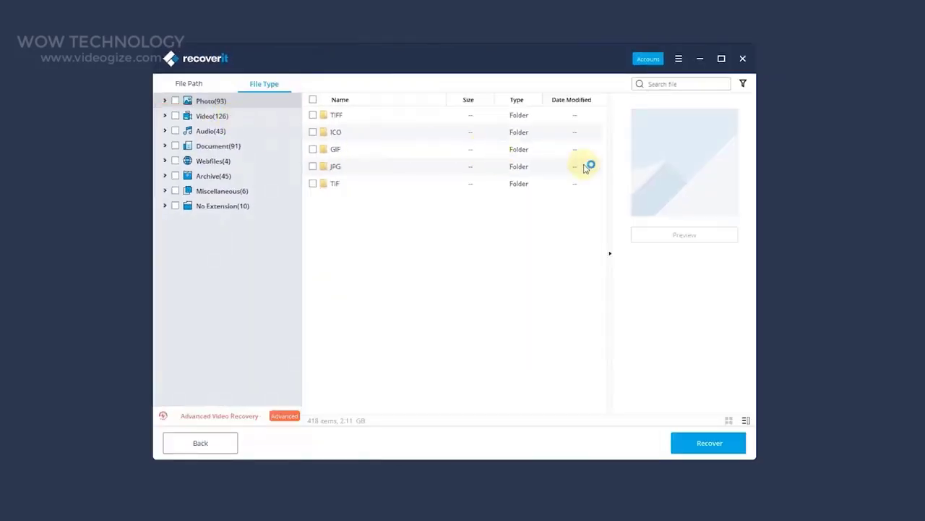
left_click(738, 103)
left_click(728, 156)
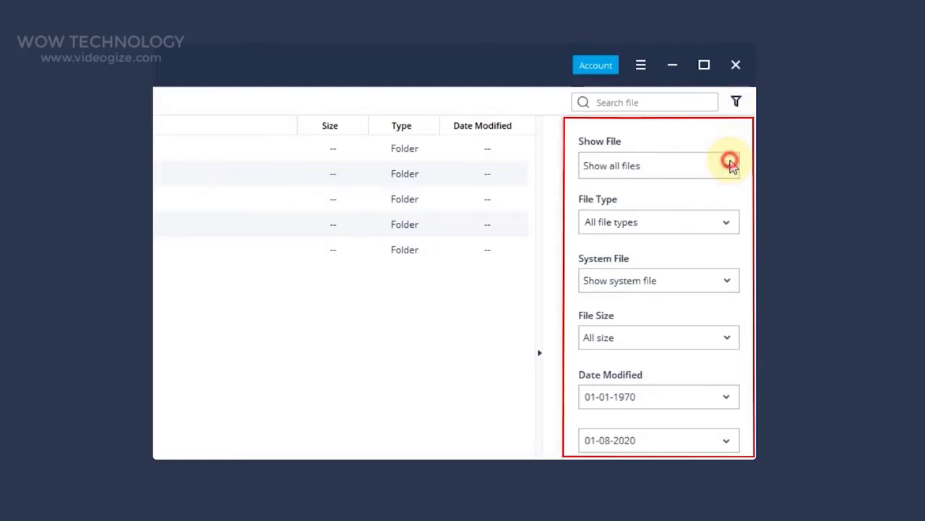
left_click(729, 224)
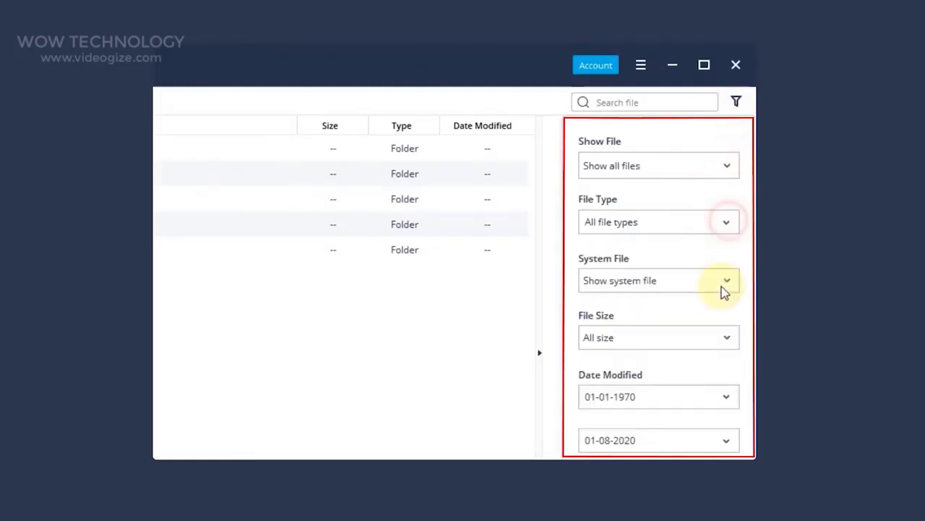
Close the filters, open the JPG photo folder and preview the shallow-focus portrait photo.
left_click(718, 337)
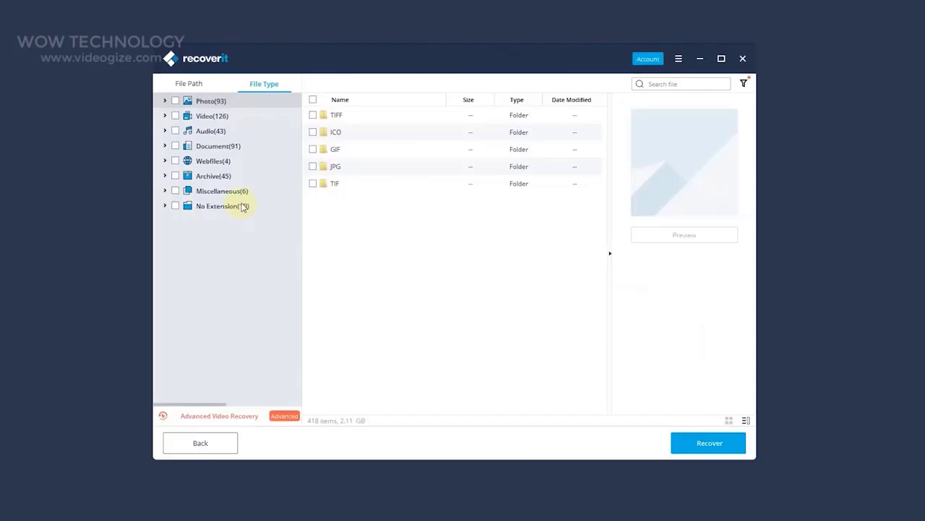
double_click(337, 165)
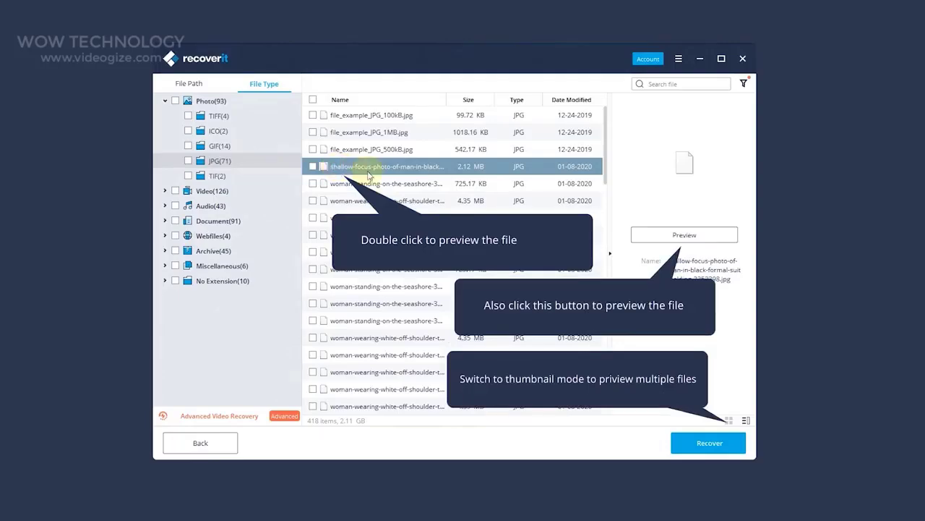
double_click(368, 172)
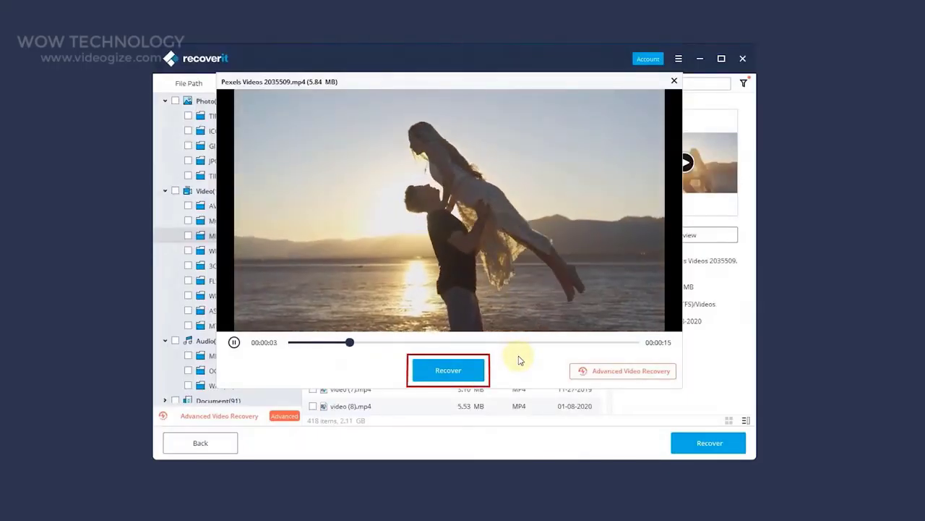
Recover Pexels Videos 2035509.mp4 with H: [Local Disk] as the save path.
left_click(459, 369)
left_click(412, 266)
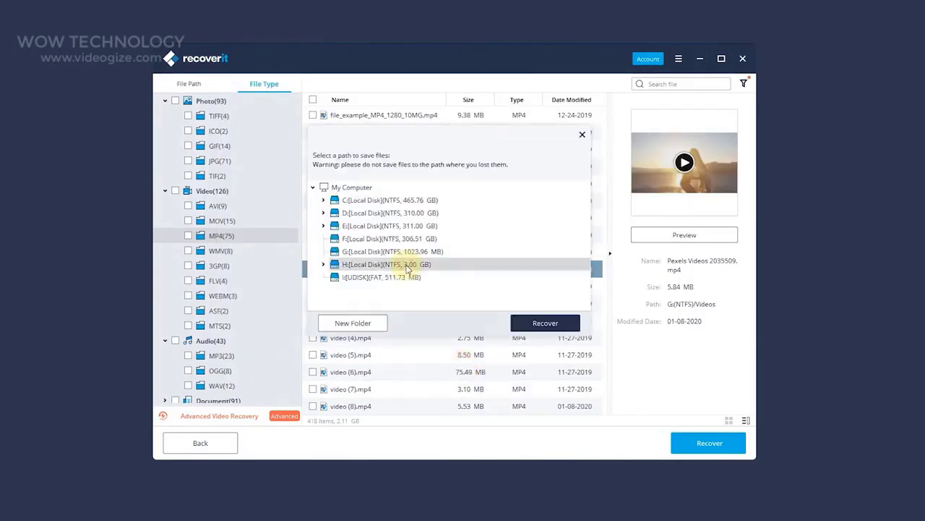
left_click(543, 322)
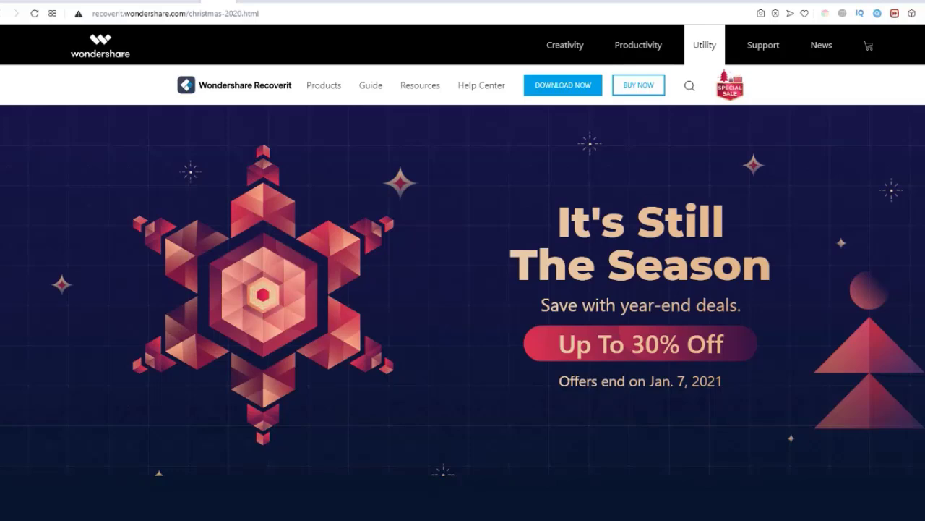
Scroll the christmas-2020 deals page down to the Best Single Deals cards.
scroll(463, 289, "down", 1)
scroll(463, 289, "down", 1)
scroll(463, 289, "down", 2)
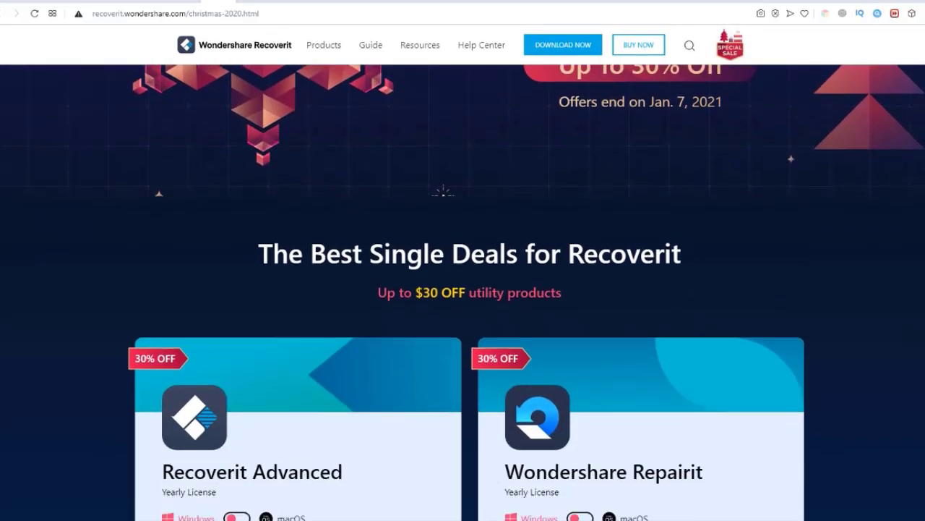